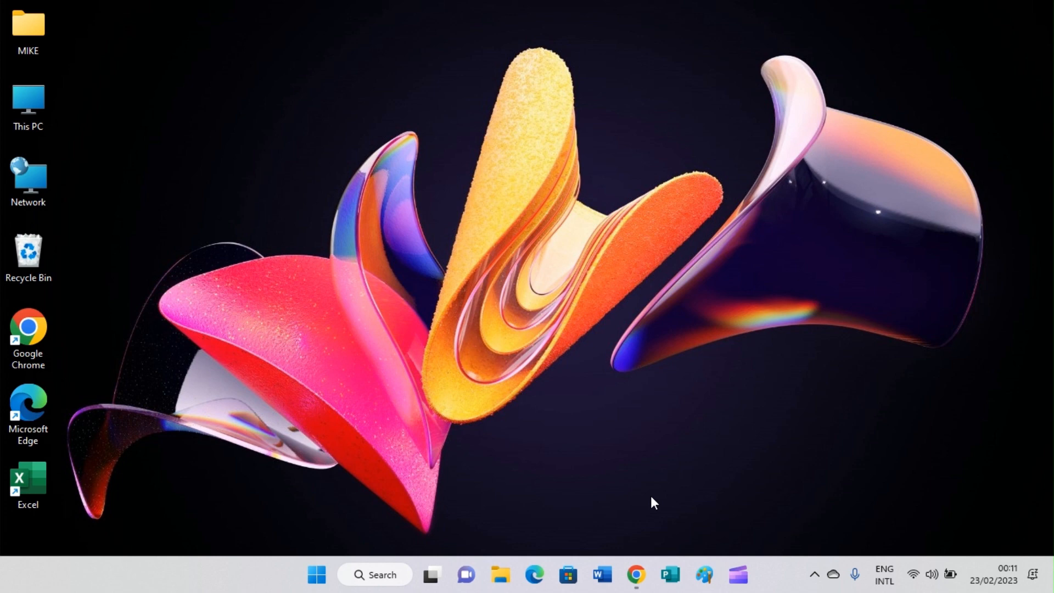
# Enter admin.exchange.microsoft.com in the address bar of Chrome's new tab.
pyautogui.moveTo(636, 575)
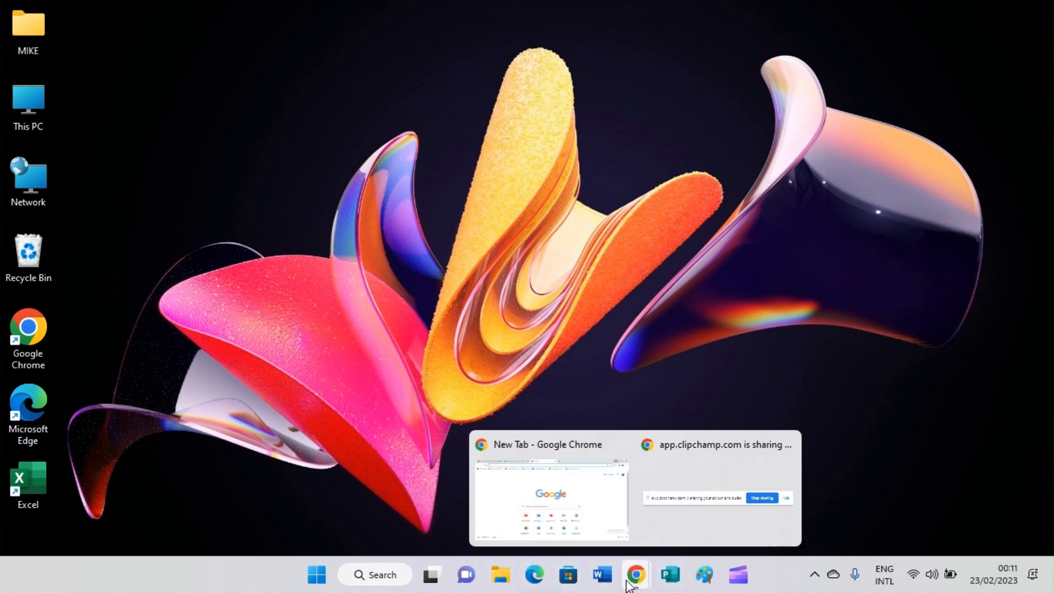
pyautogui.click(568, 522)
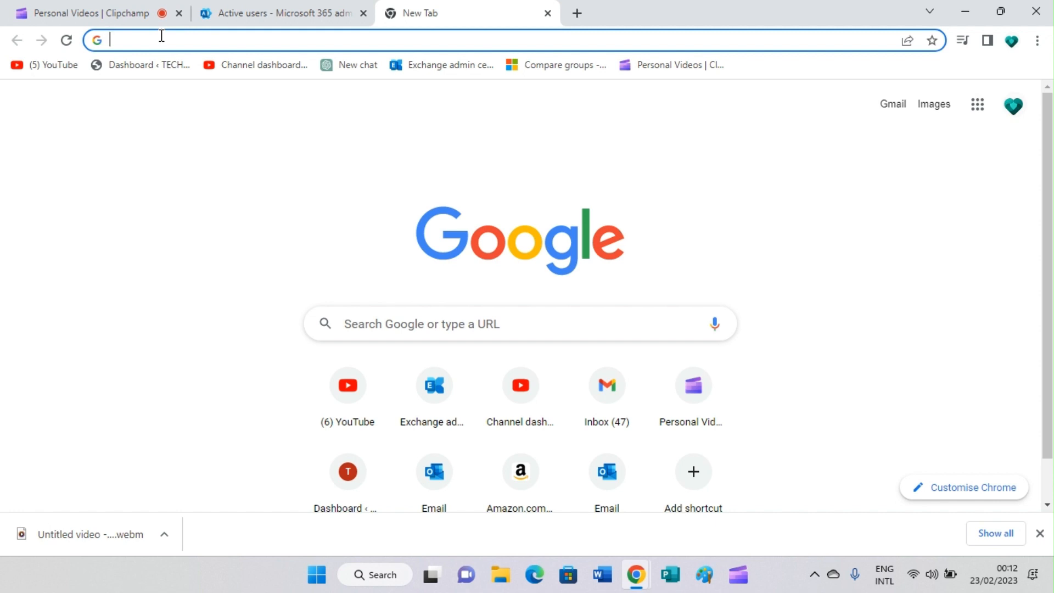
pyautogui.write('AD')
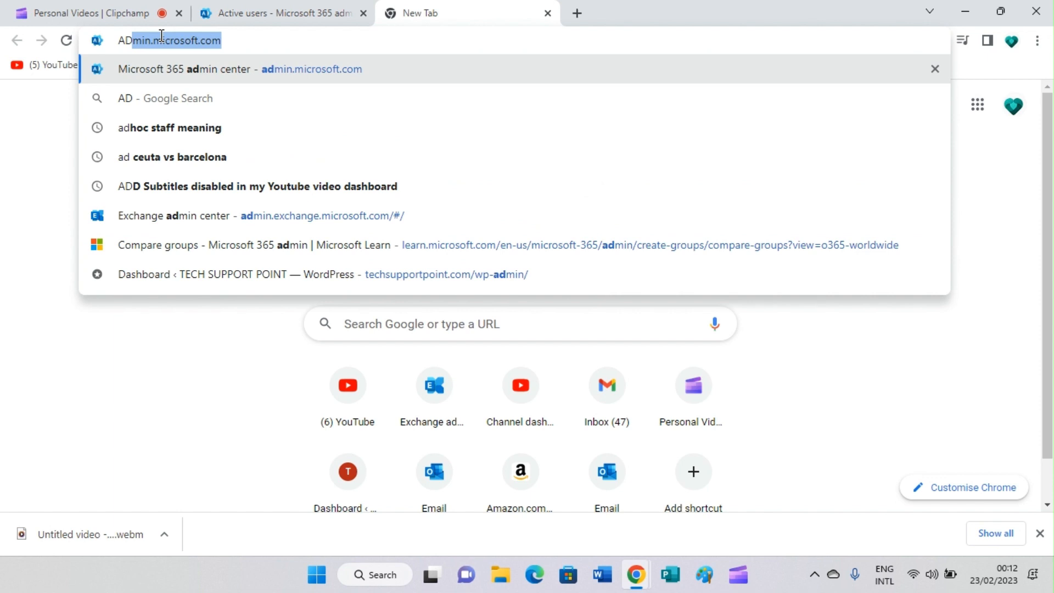
pyautogui.press('BackSpace')
pyautogui.press('BackSpace')
pyautogui.press('BackSpace')
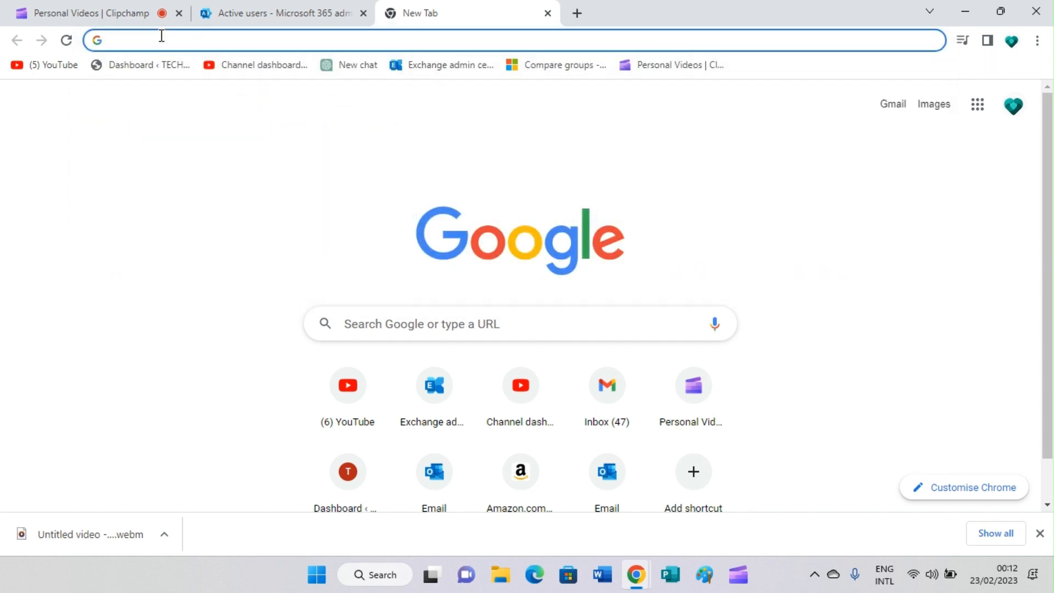
pyautogui.write('admin')
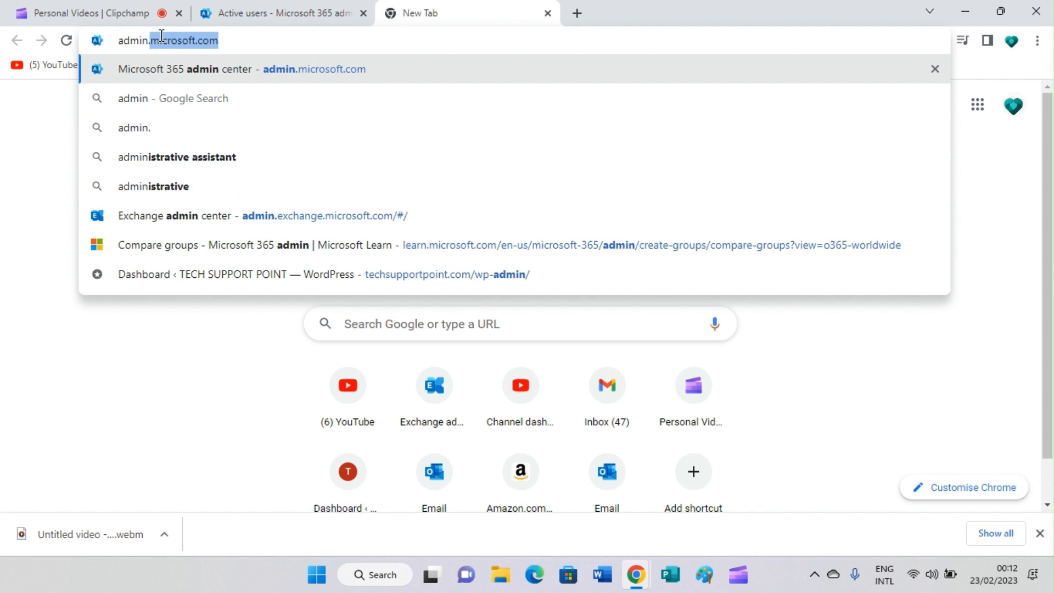
pyautogui.write('.exc')
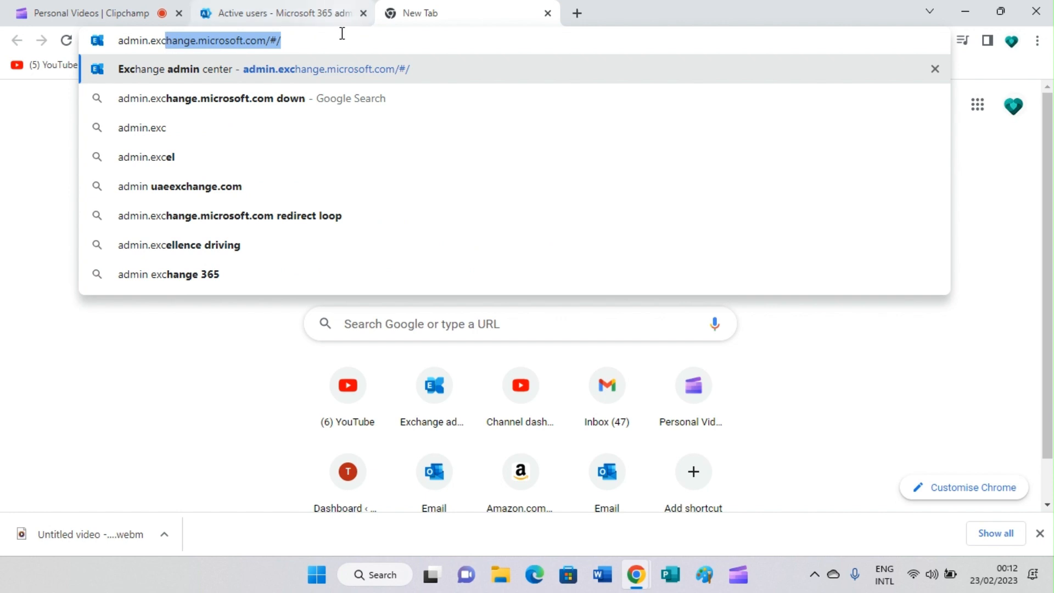
pyautogui.click(309, 42)
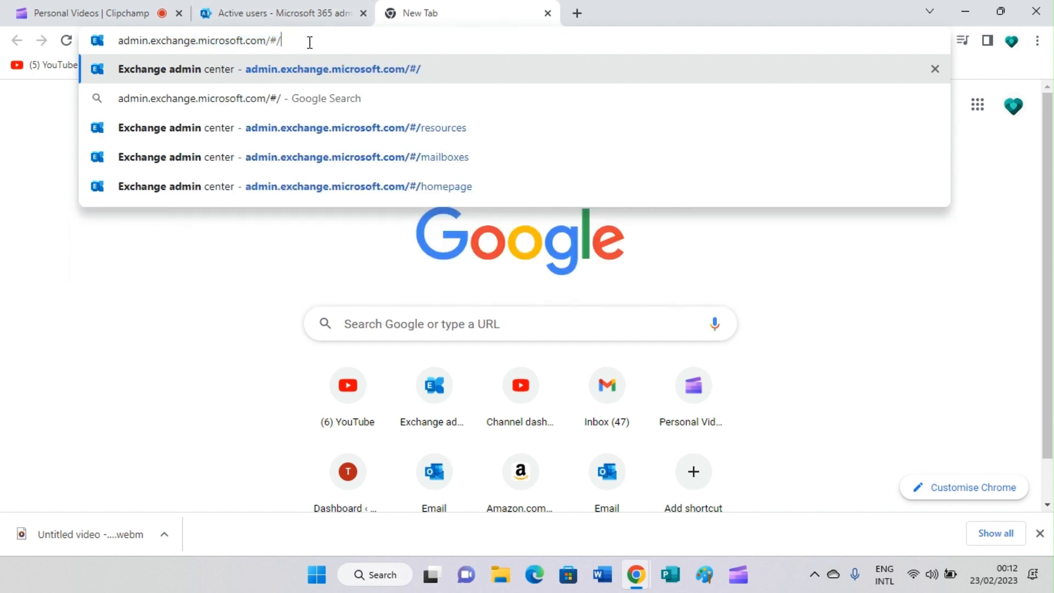
pyautogui.press('BackSpace')
pyautogui.press('BackSpace')
pyautogui.press('BackSpace')
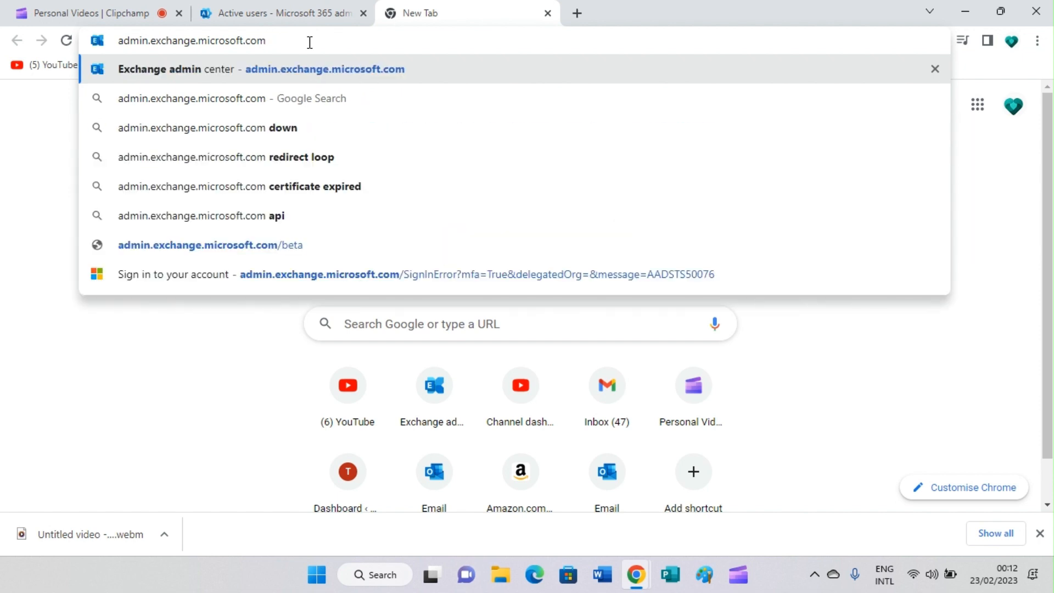
pyautogui.press('Return')
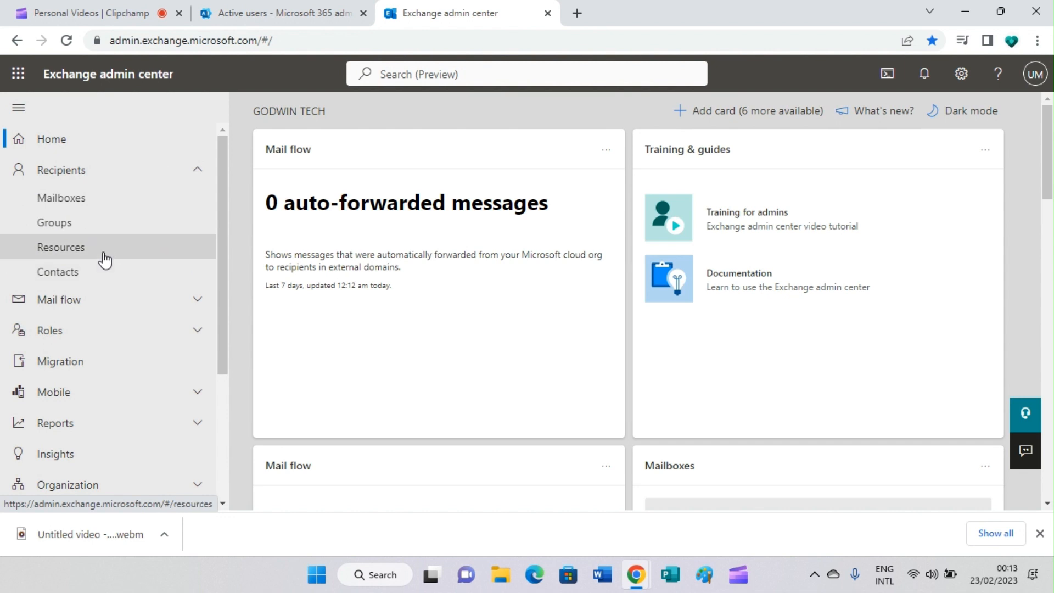
# Open Recipients > Mailboxes to list the organisation's four user mailboxes.
pyautogui.click(97, 212)
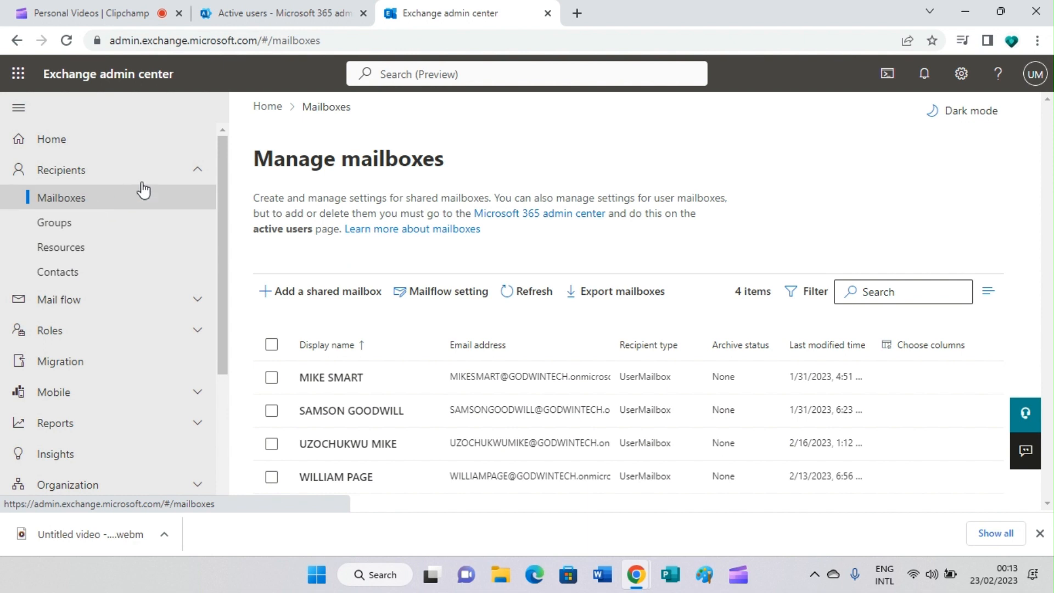
# Collapse Recipients and follow the navigation link to the Microsoft 365 admin center.
pyautogui.click(197, 172)
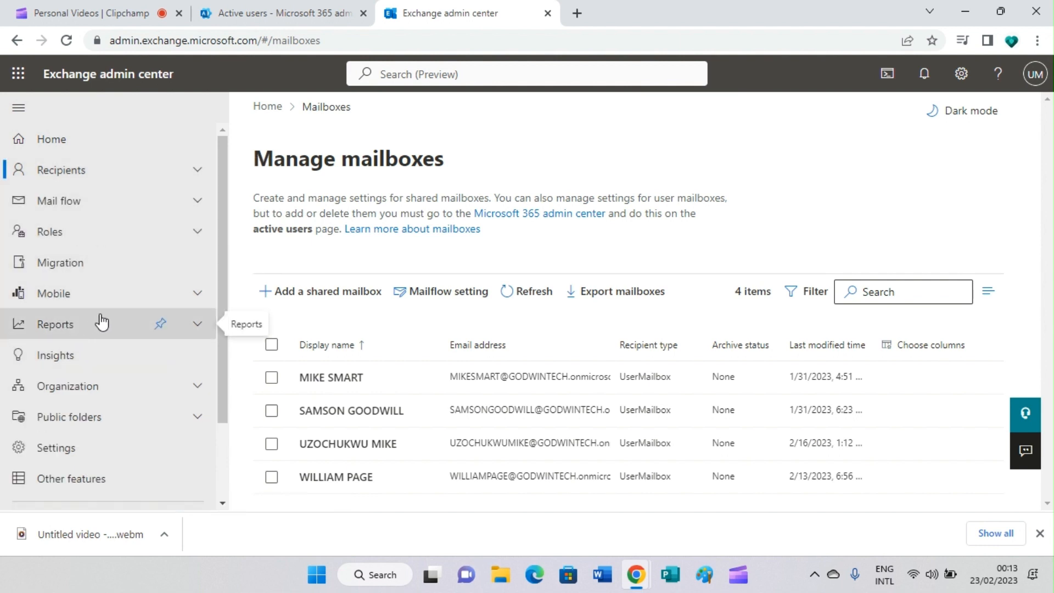
pyautogui.scroll(-2, 102, 323)
pyautogui.scroll(2, 101, 322)
pyautogui.scroll(-2, 103, 321)
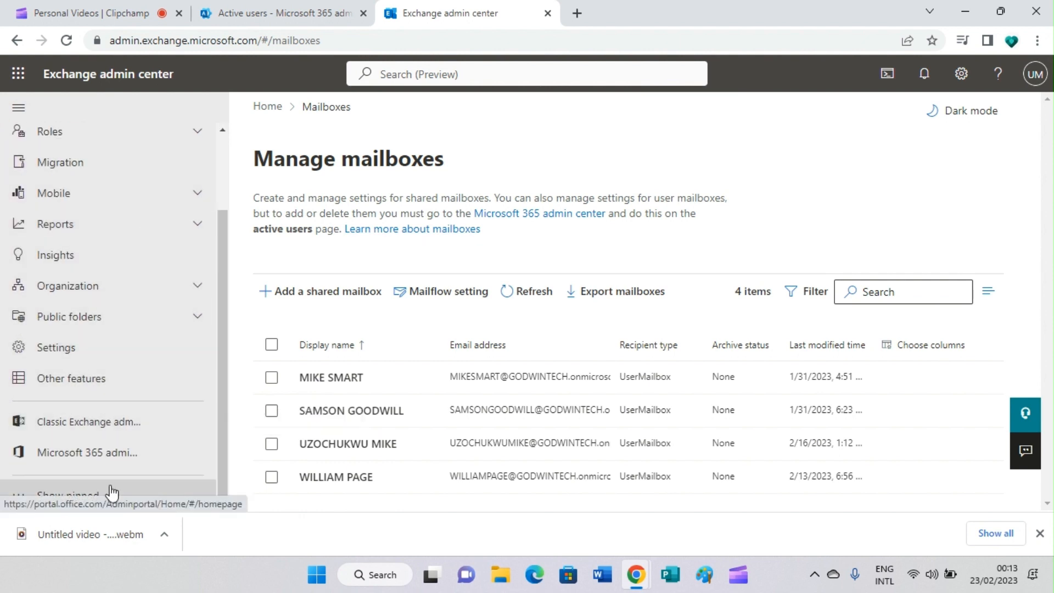
pyautogui.click(122, 455)
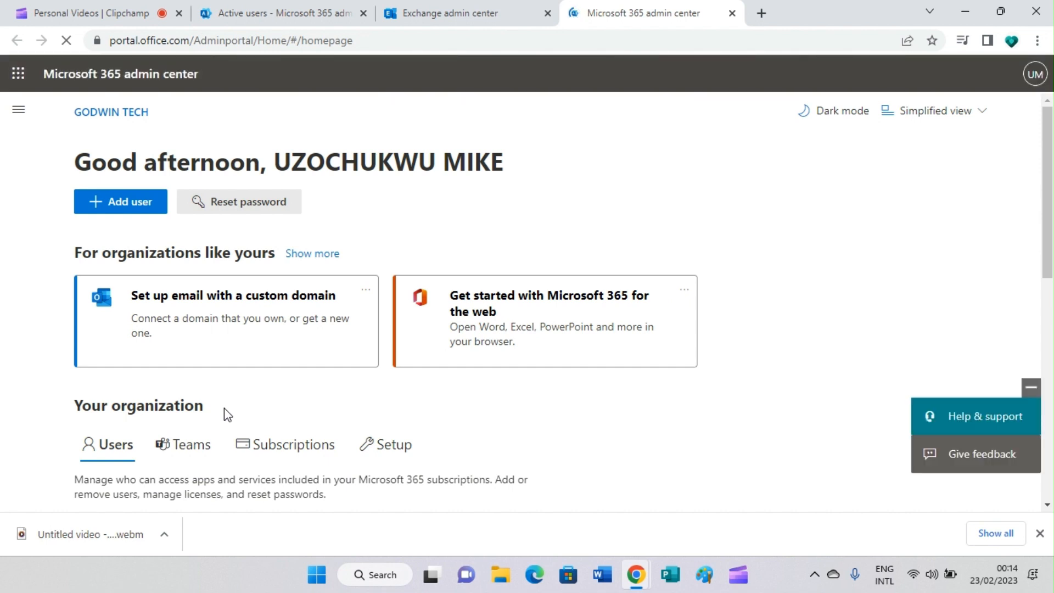
# Start Add user from the Microsoft 365 admin center home page.
pyautogui.click(116, 208)
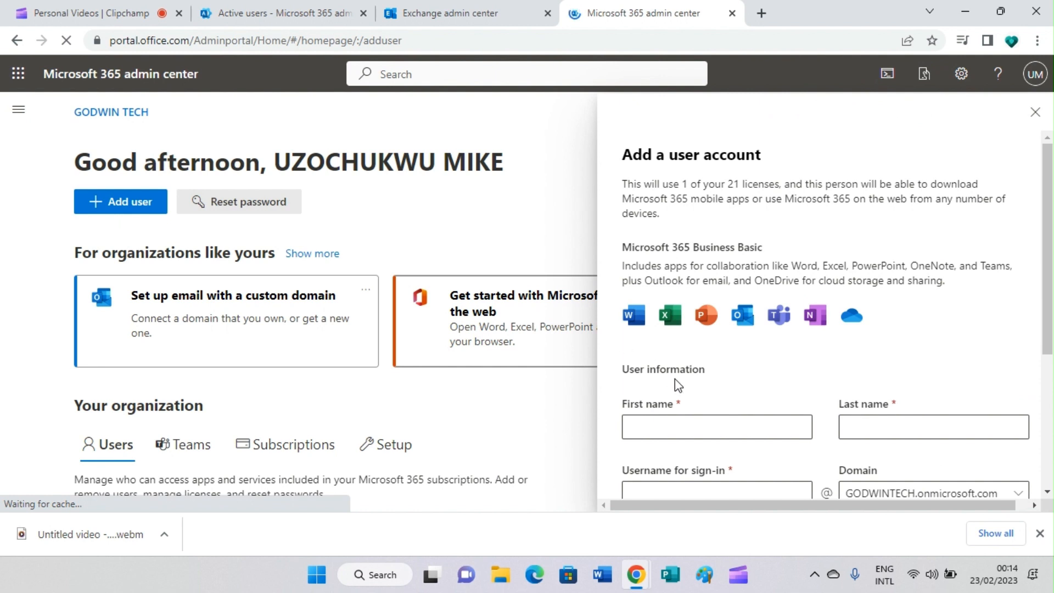
# Enter the new user's first name, last name and matching sign-in username.
pyautogui.scroll(-3, 671, 400)
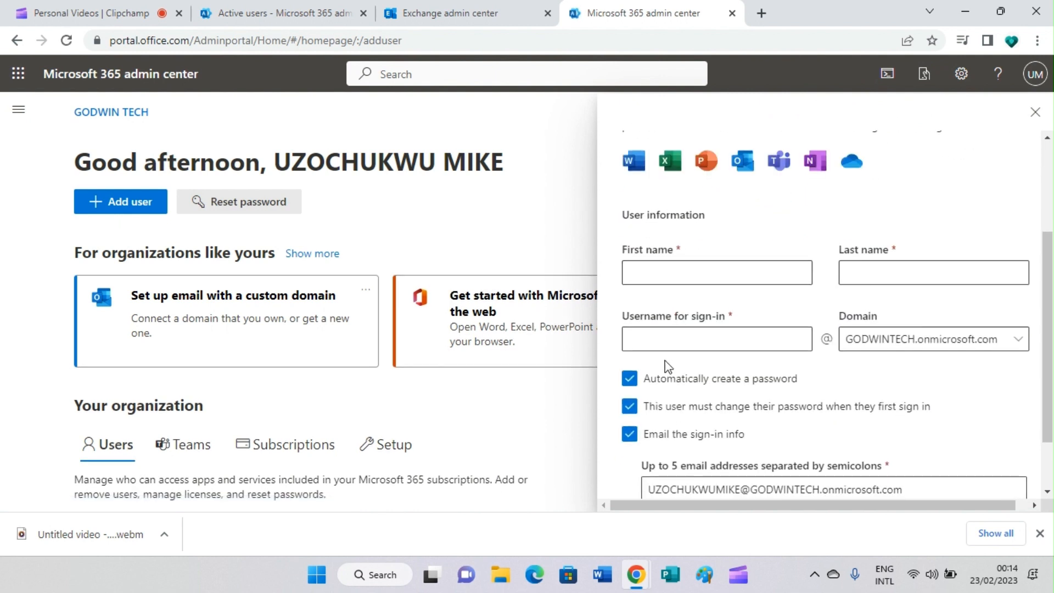
pyautogui.click(652, 276)
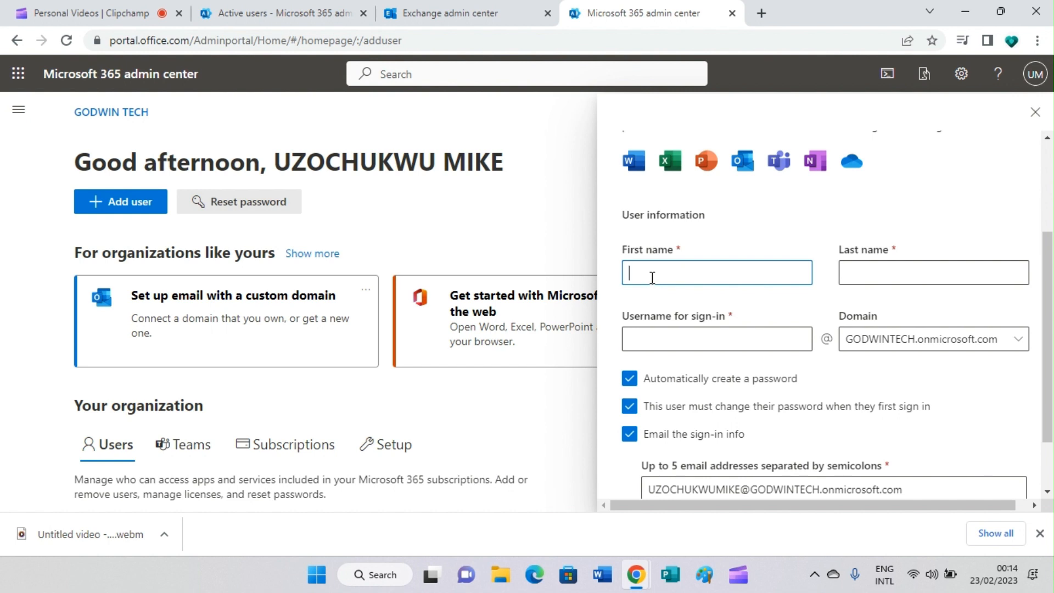
pyautogui.click(874, 265)
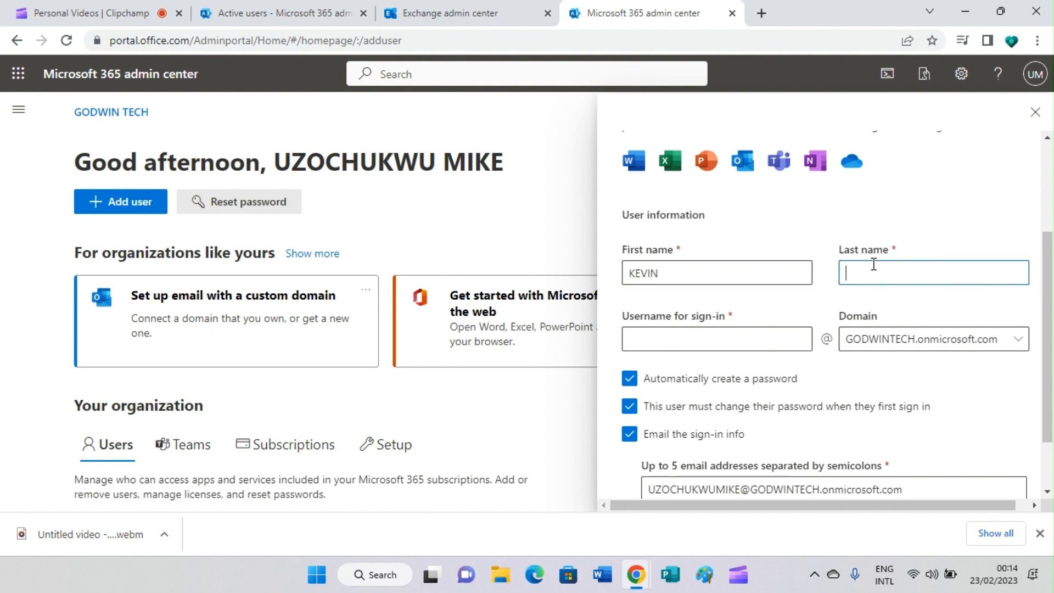
pyautogui.click(700, 340)
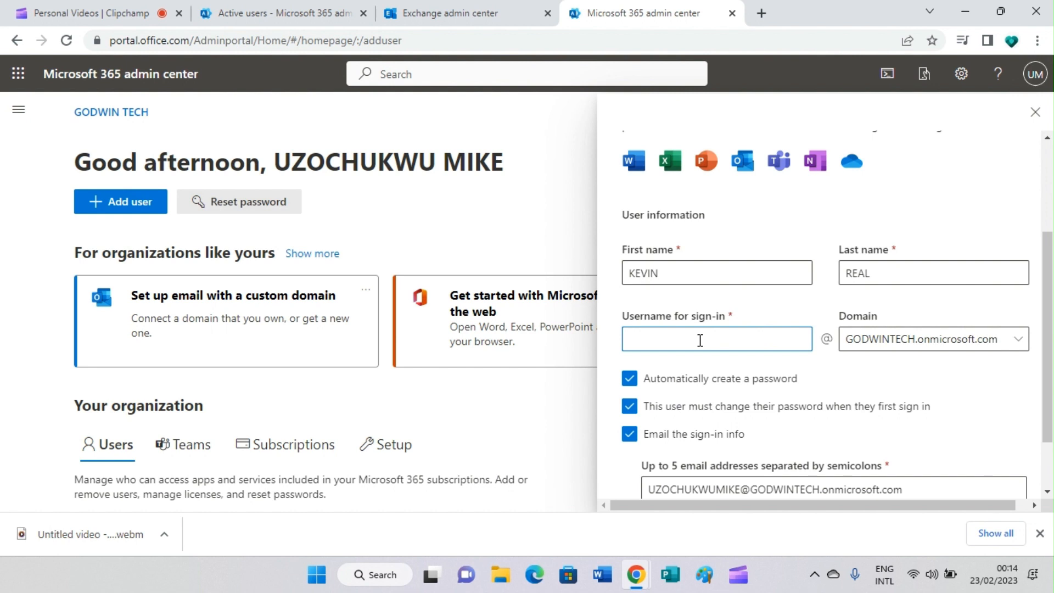
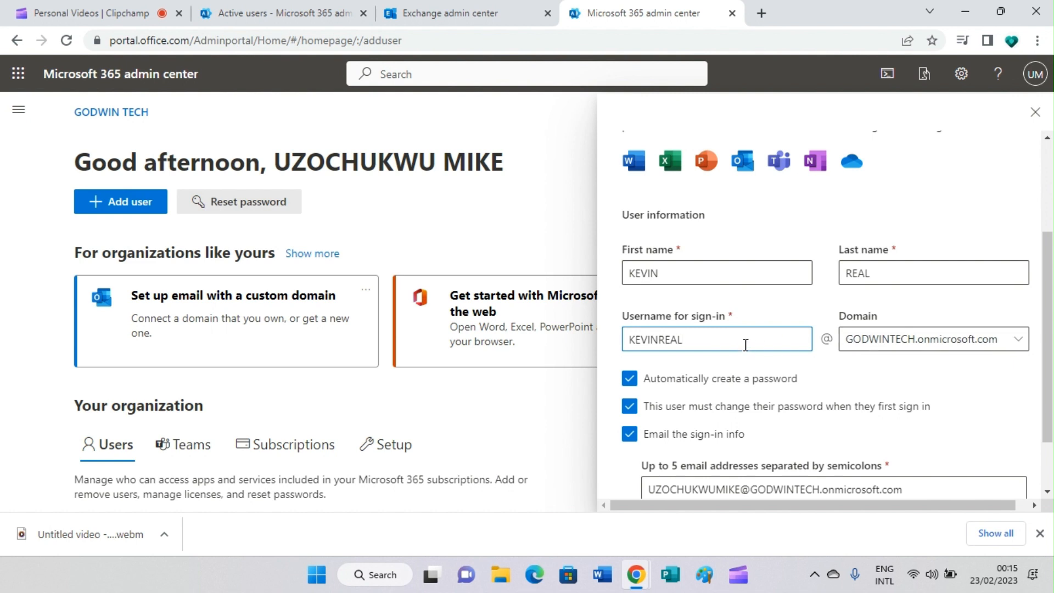
# Confirm the username's domain and add a second recipient address after a semicolon for the sign-in info.
pyautogui.click(936, 344)
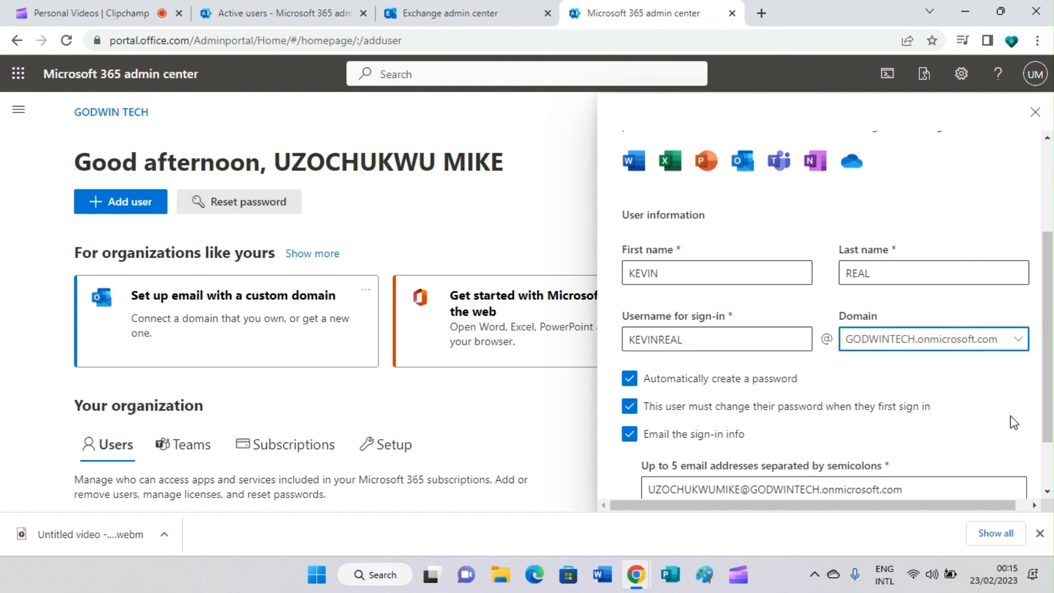
pyautogui.scroll(-2, 1043, 490)
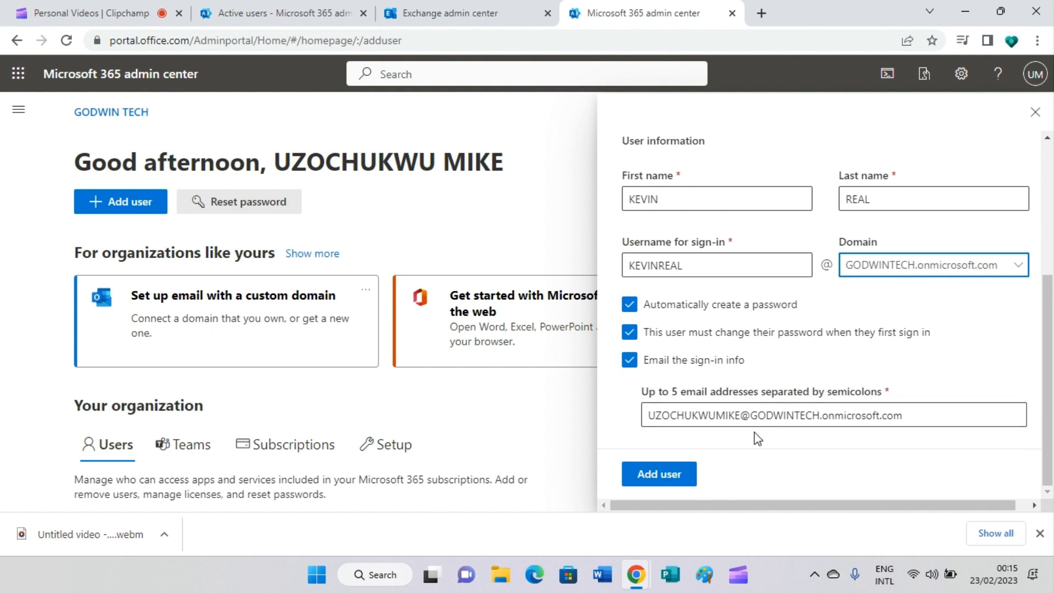
pyautogui.click(912, 413)
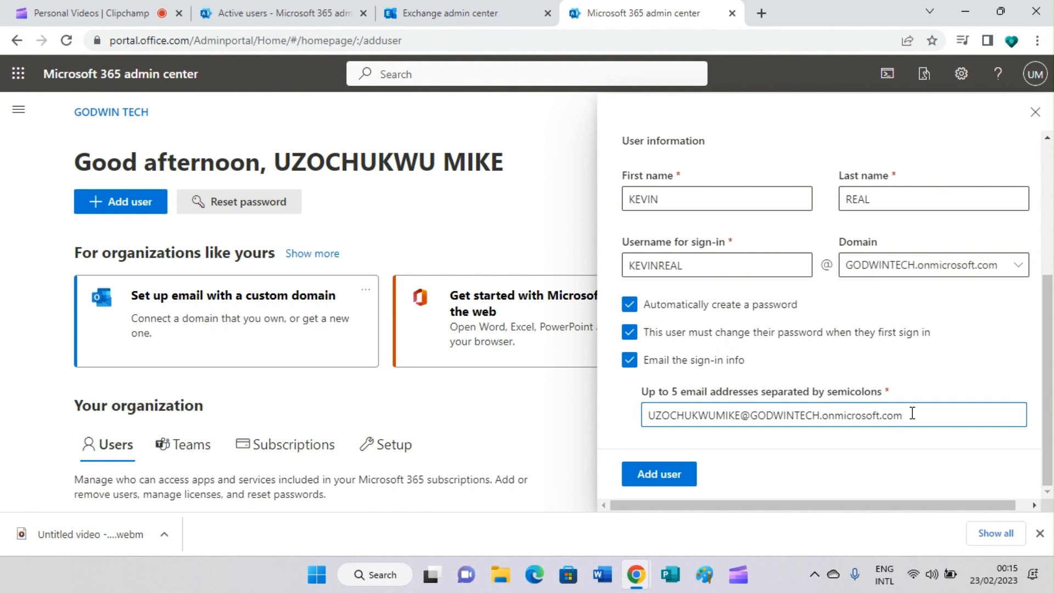
pyautogui.write(',')
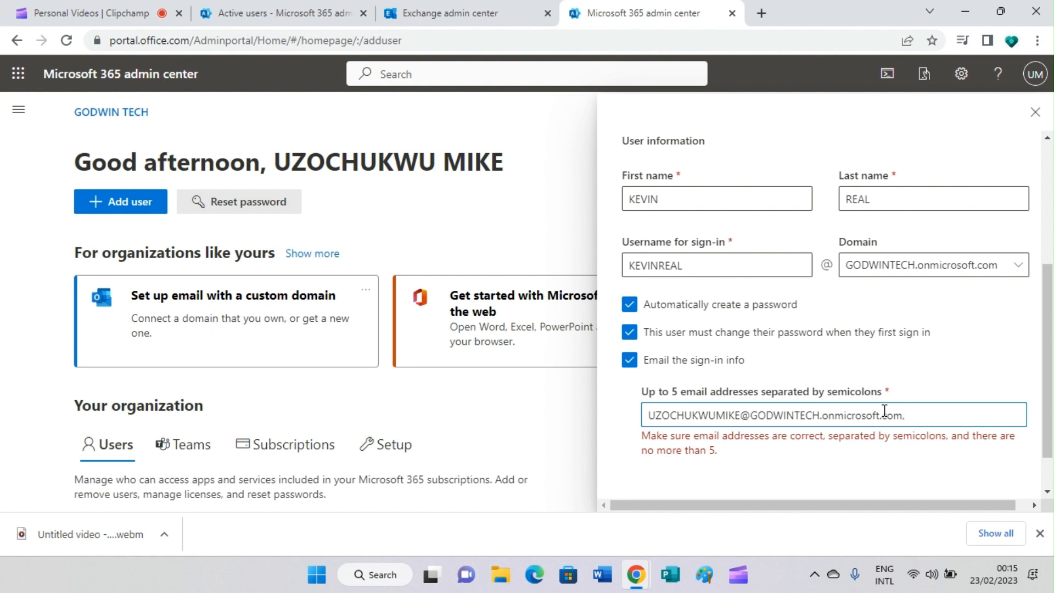
pyautogui.press('BackSpace')
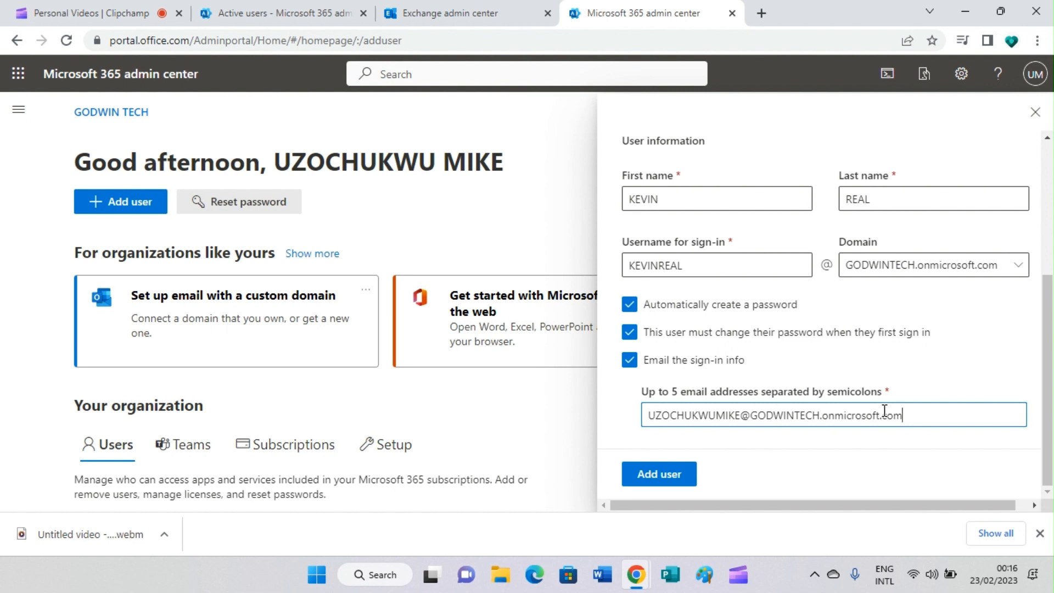
pyautogui.write(';')
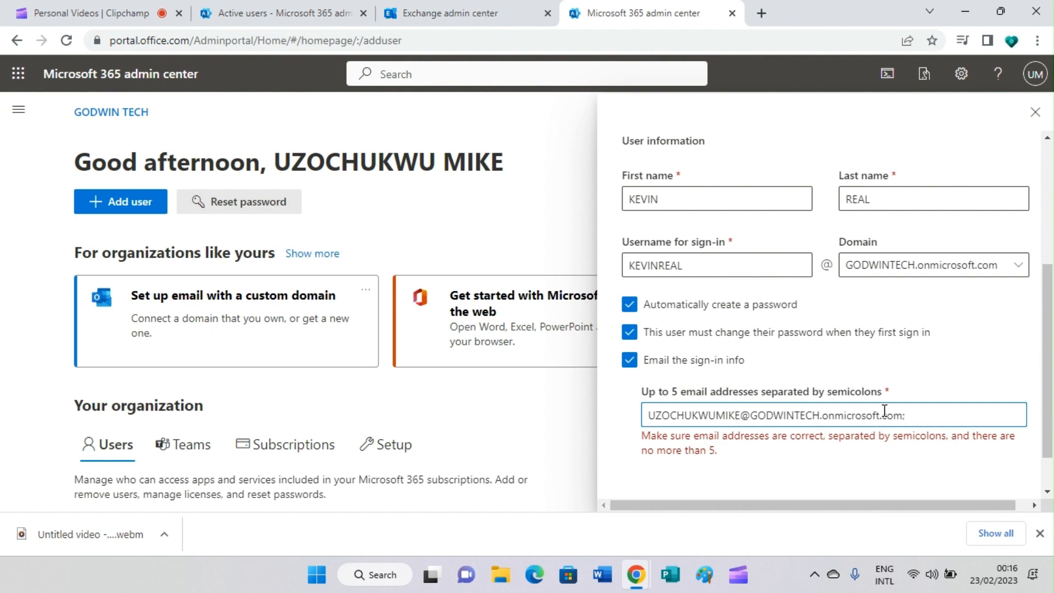
pyautogui.write('PMI')
pyautogui.press('BackSpace')
pyautogui.press('BackSpace')
pyautogui.press('BackSpace')
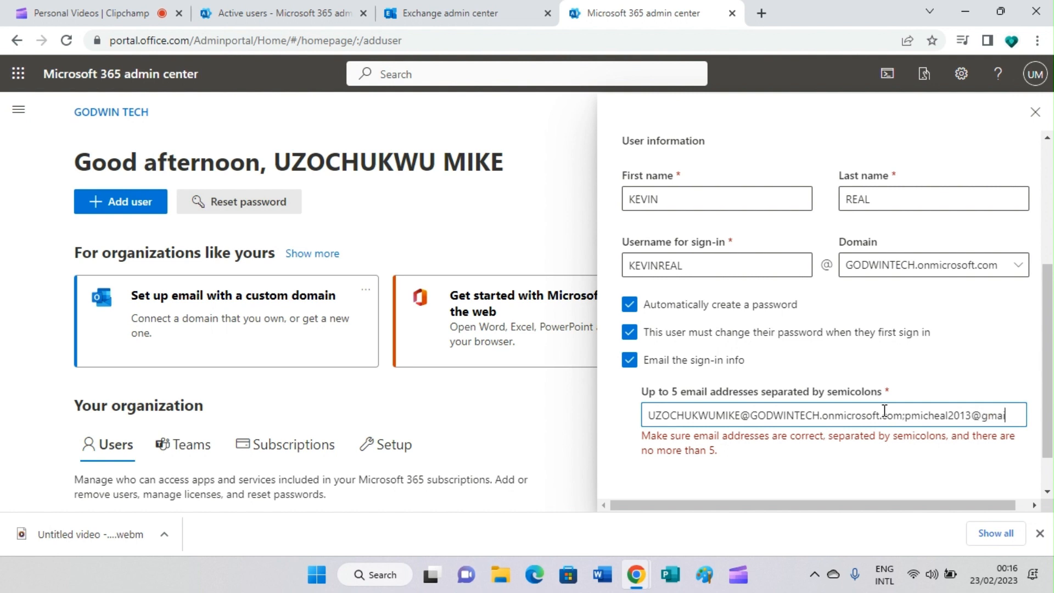
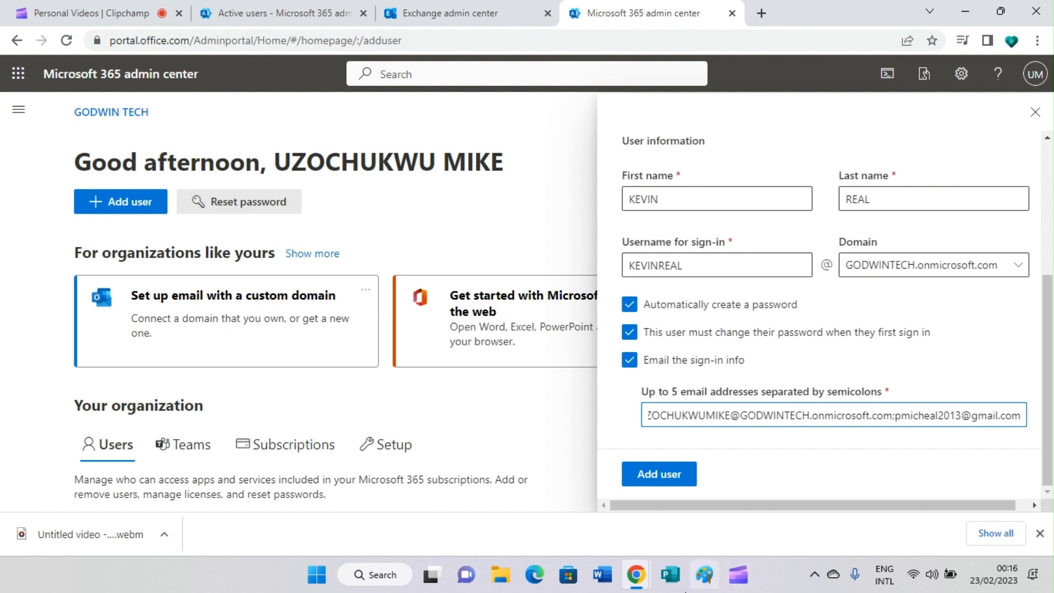
# Create the user account and download its sign-in details as SignInInfo (2).csv.
pyautogui.click(661, 476)
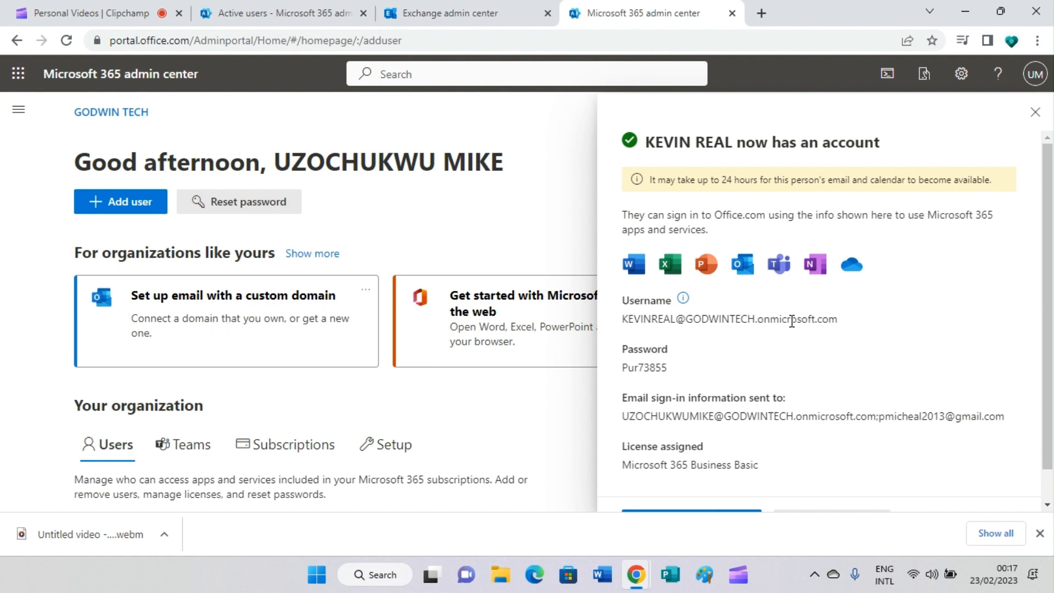
pyautogui.scroll(-1, 678, 347)
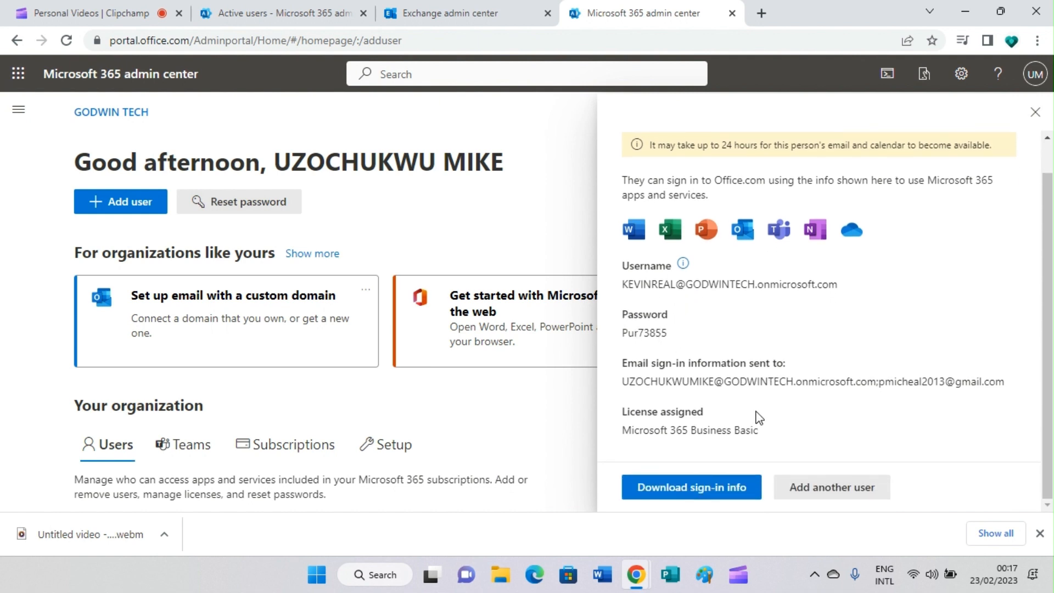
pyautogui.click(682, 495)
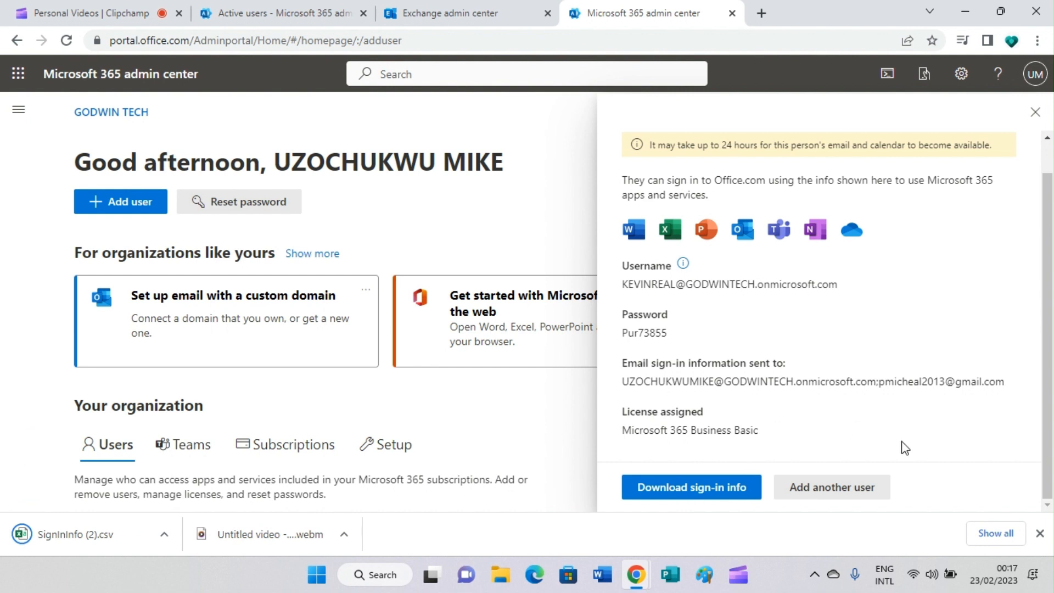
pyautogui.scroll(1, 971, 458)
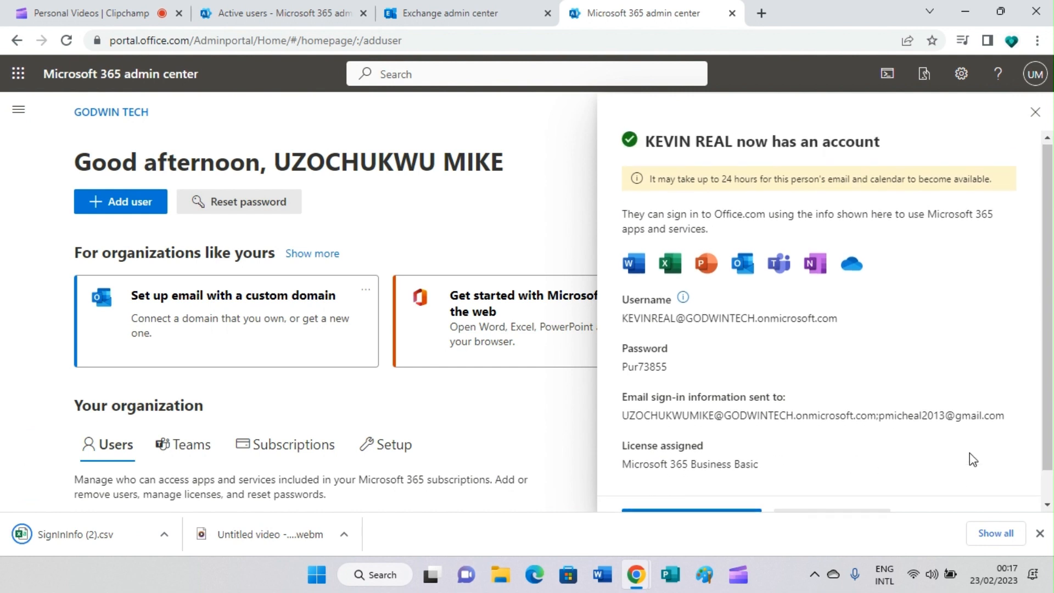
pyautogui.scroll(-1, 970, 458)
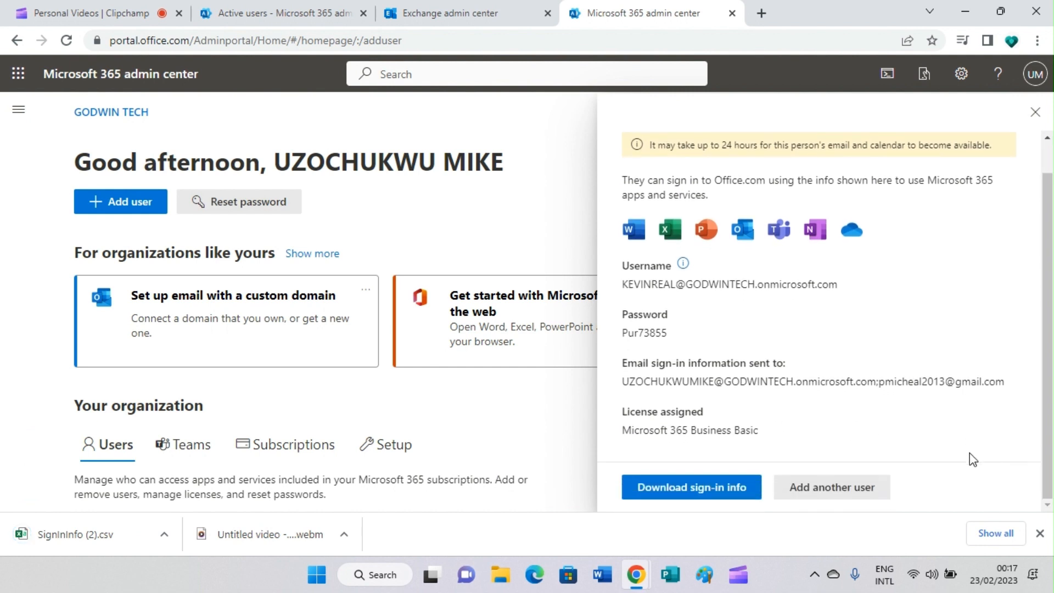
# Close the confirmation panel and check the new user's Business Basic licence in the Users list.
pyautogui.click(1035, 113)
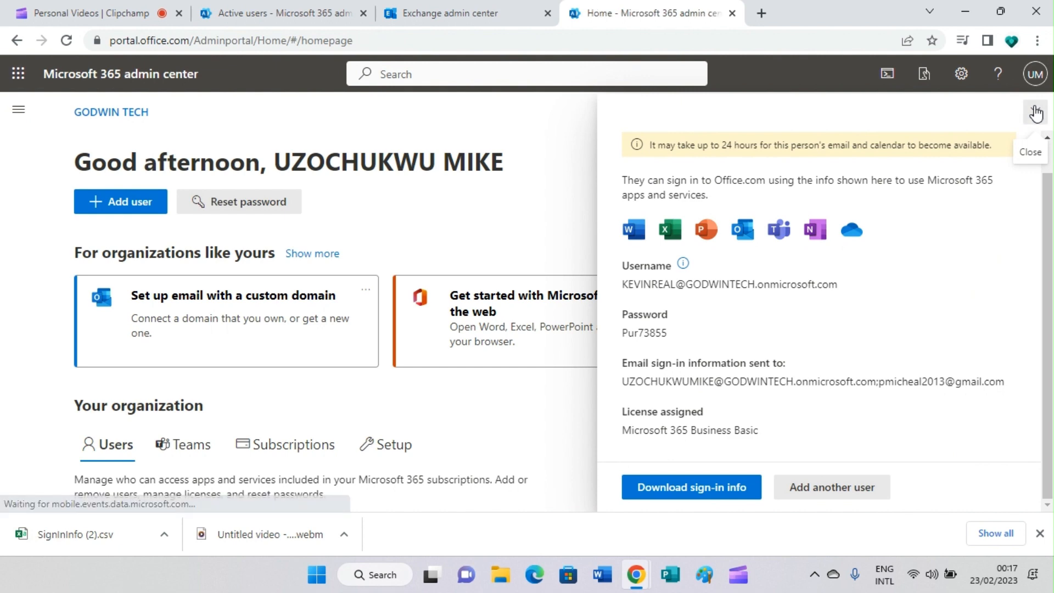
pyautogui.scroll(-10, 551, 262)
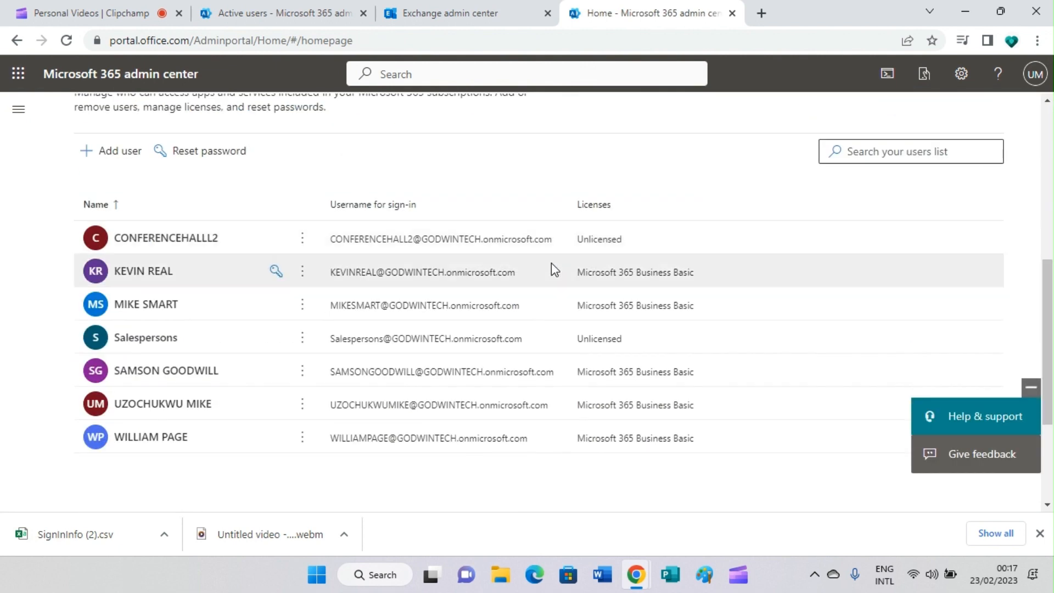
pyautogui.scroll(4, 551, 262)
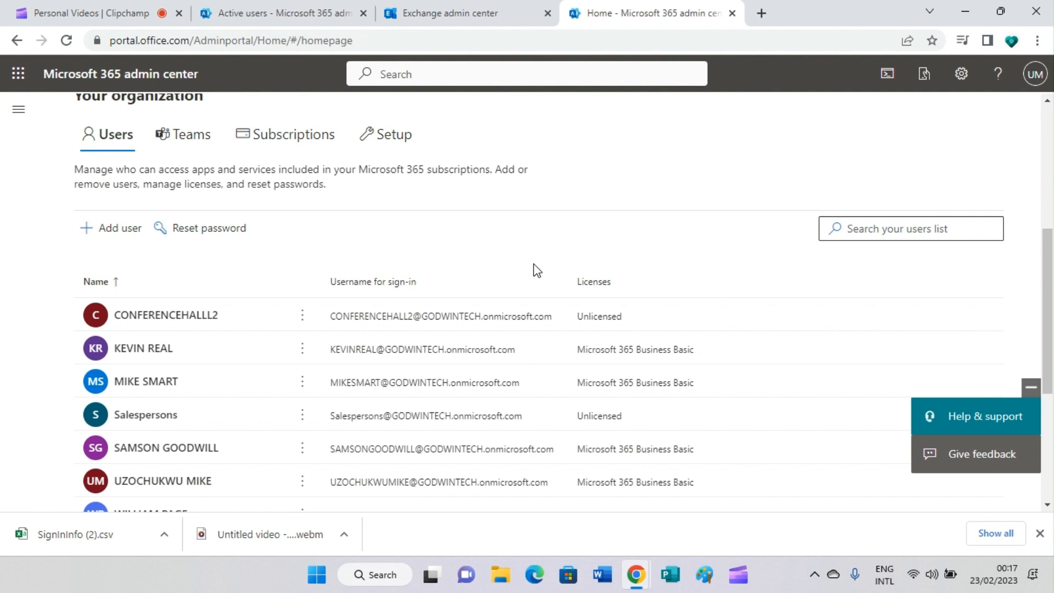
pyautogui.scroll(-2, 273, 460)
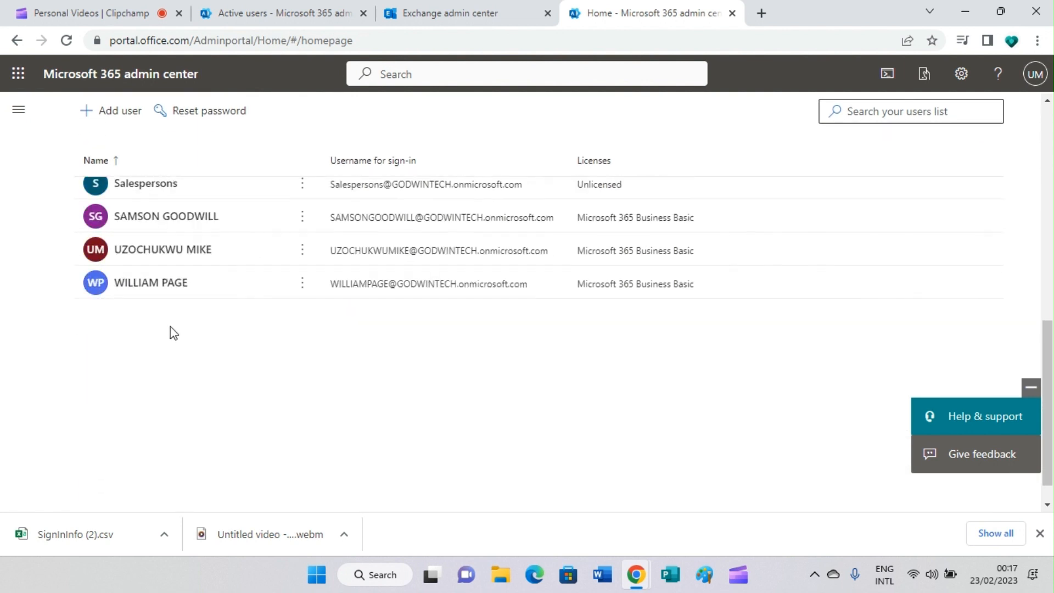
pyautogui.scroll(3, 173, 333)
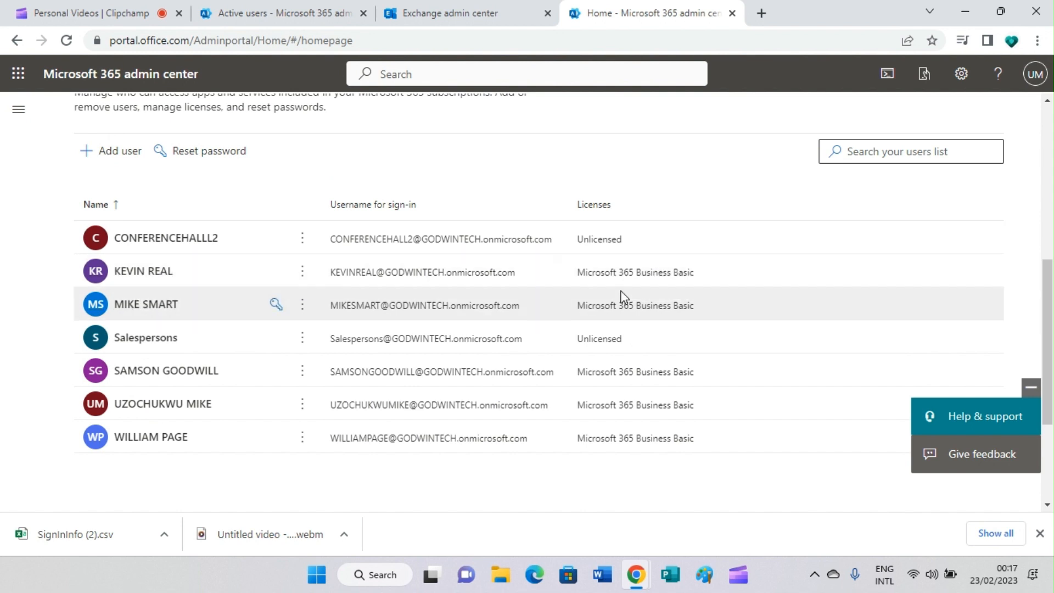
# Back in Exchange, open Recipients > Mailboxes and refresh until five user mailboxes appear.
pyautogui.click(454, 13)
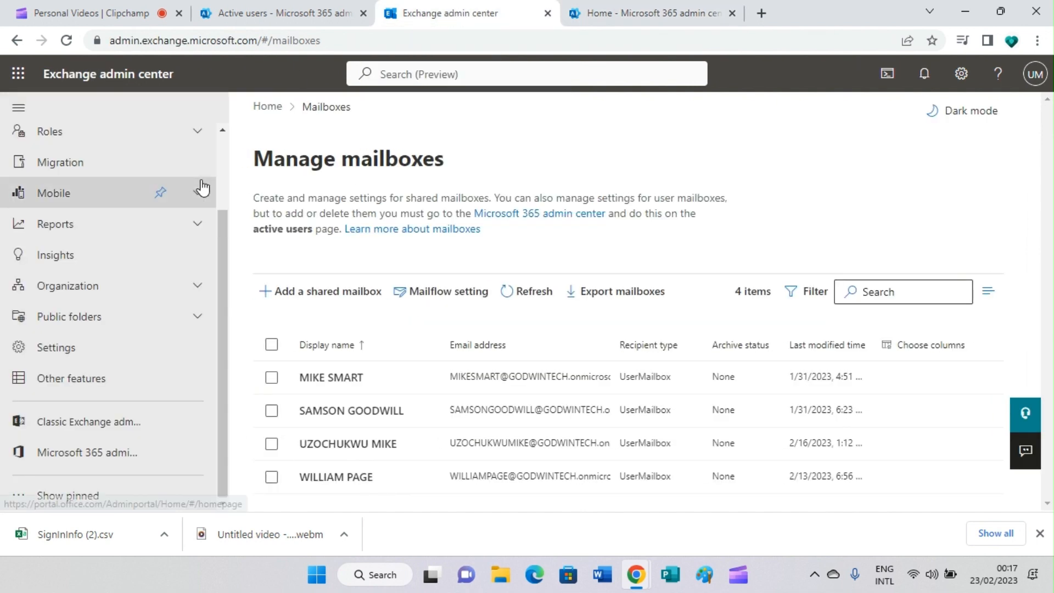
pyautogui.scroll(3, 202, 188)
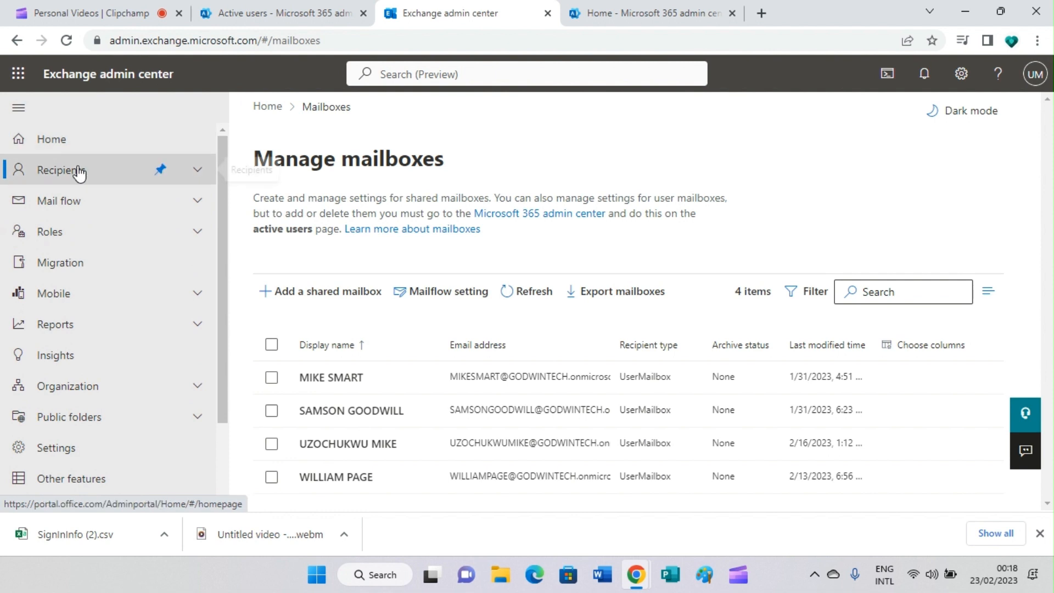
pyautogui.click(98, 176)
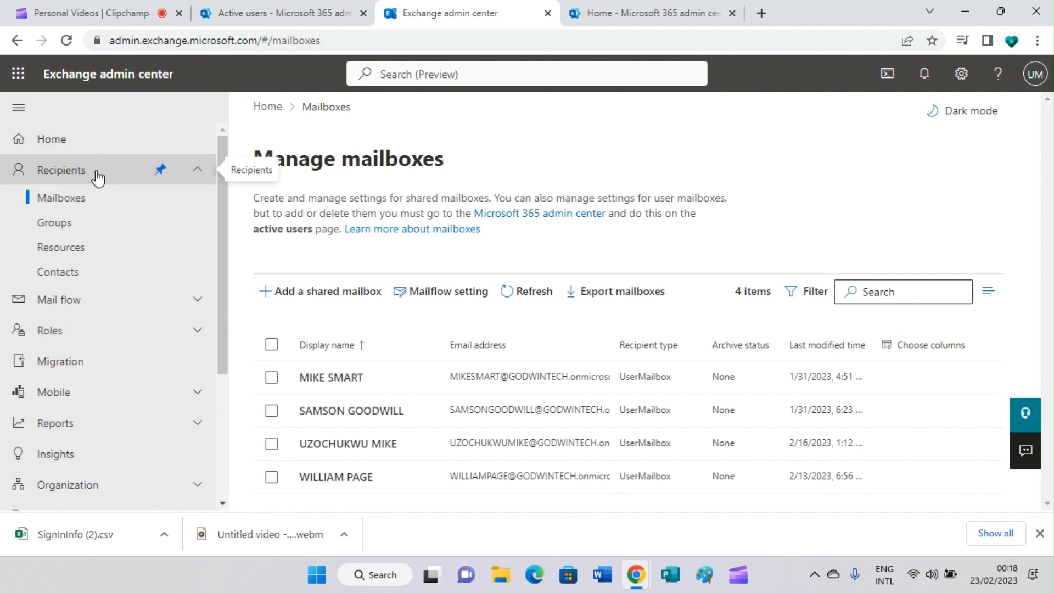
pyautogui.click(64, 202)
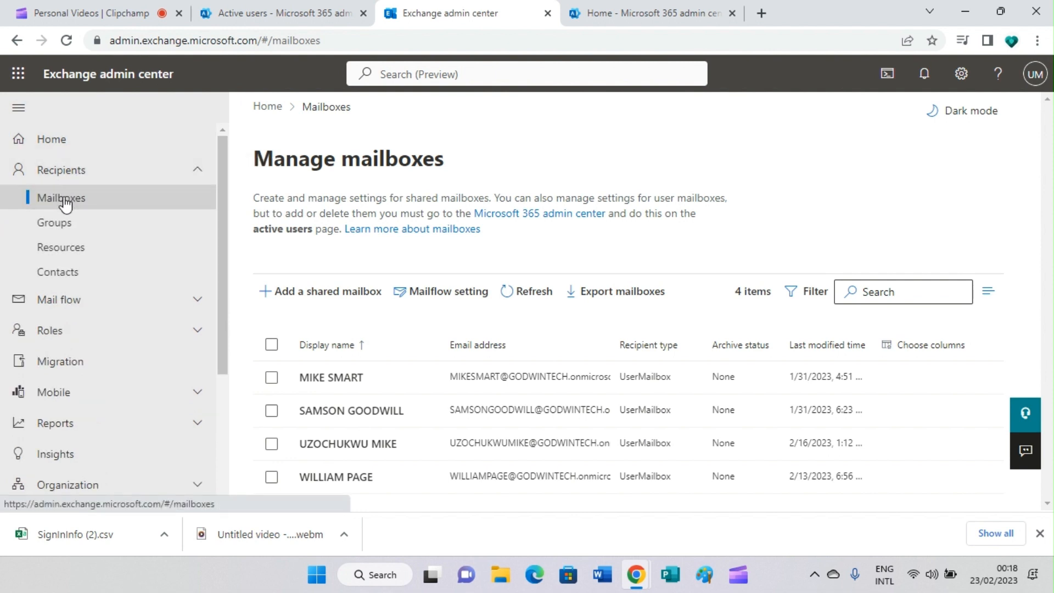
pyautogui.click(516, 309)
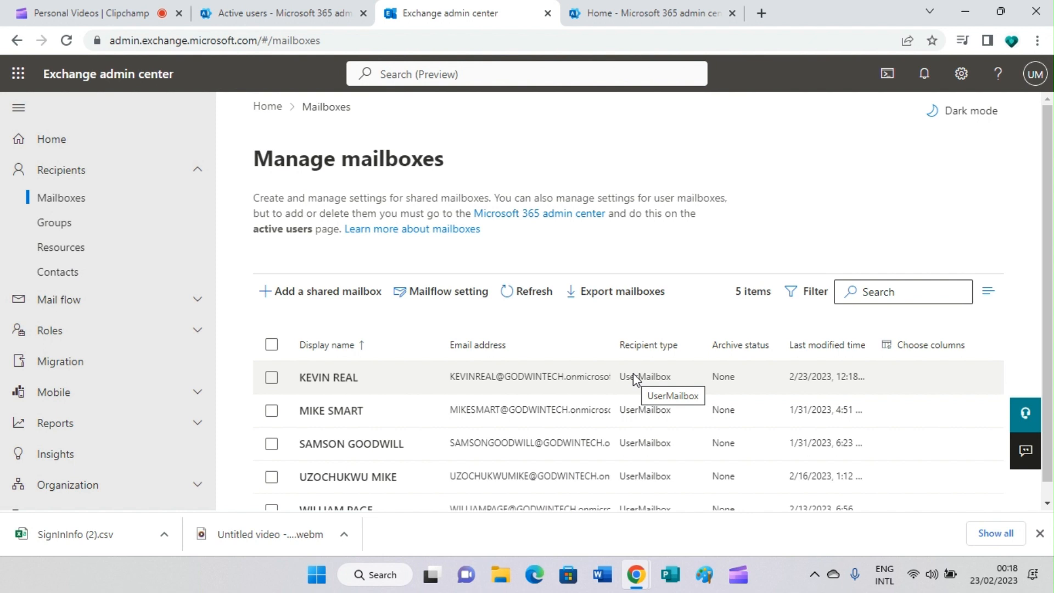
pyautogui.scroll(-1, 634, 373)
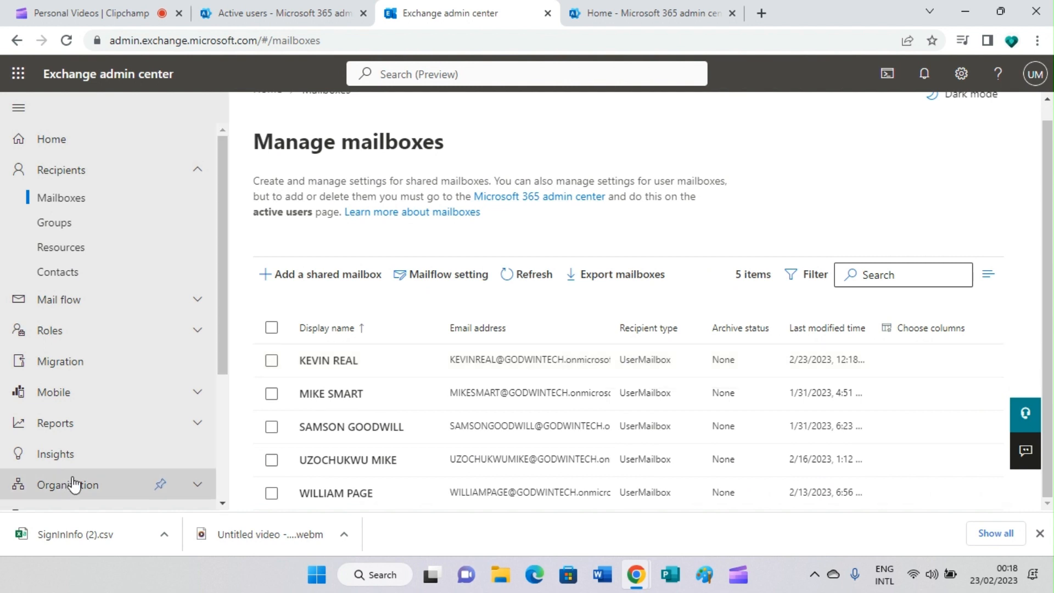
pyautogui.scroll(-3, 192, 454)
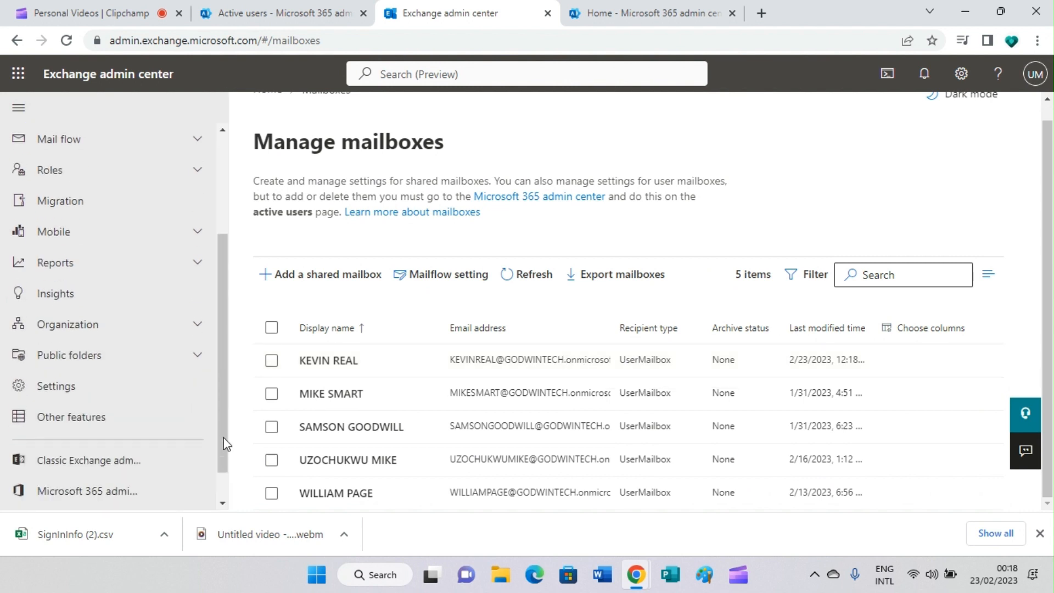
pyautogui.scroll(-1, 224, 437)
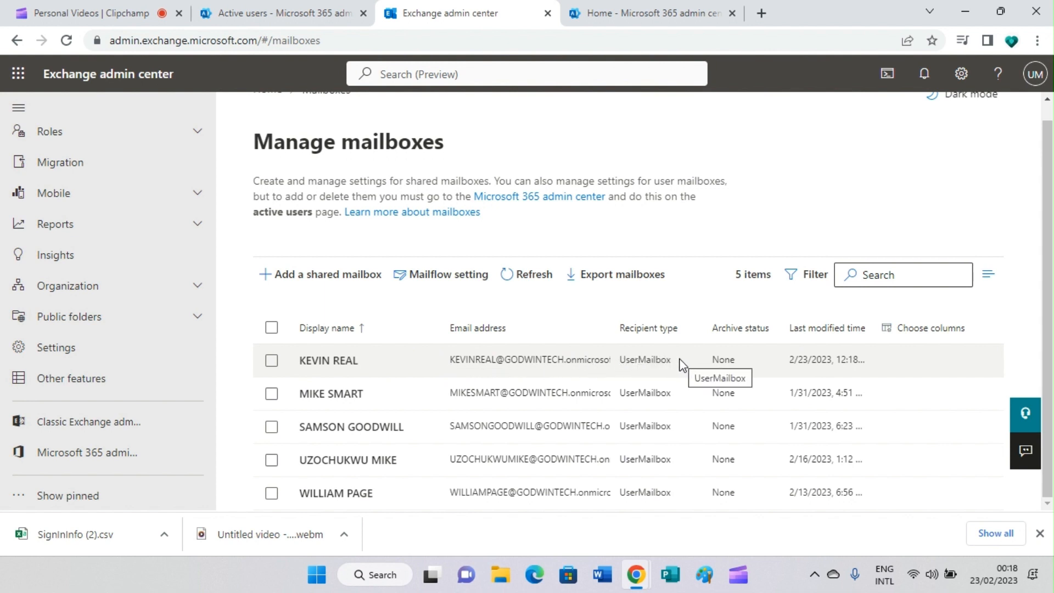
# Minimise the Chrome window to reveal the Windows desktop.
pyautogui.click(955, 7)
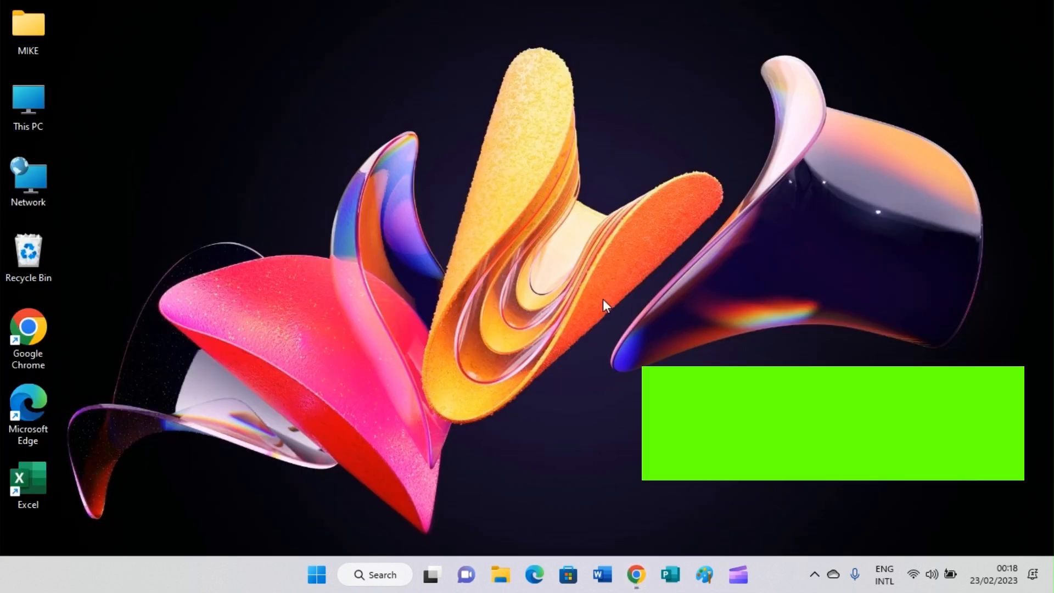